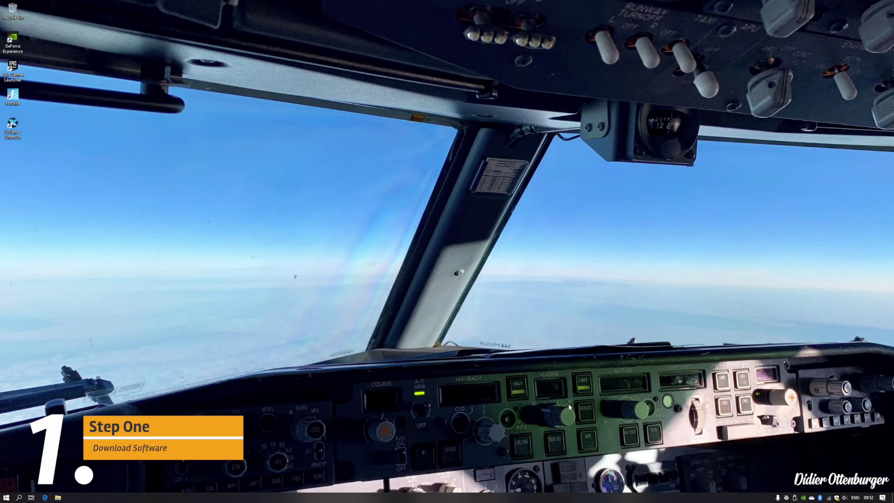
Search Google for 'windows 10' in Edge and open Microsoft's Download Windows 10 (ISO) result
{"action": "left_click", "coordinate": [45, 496]}
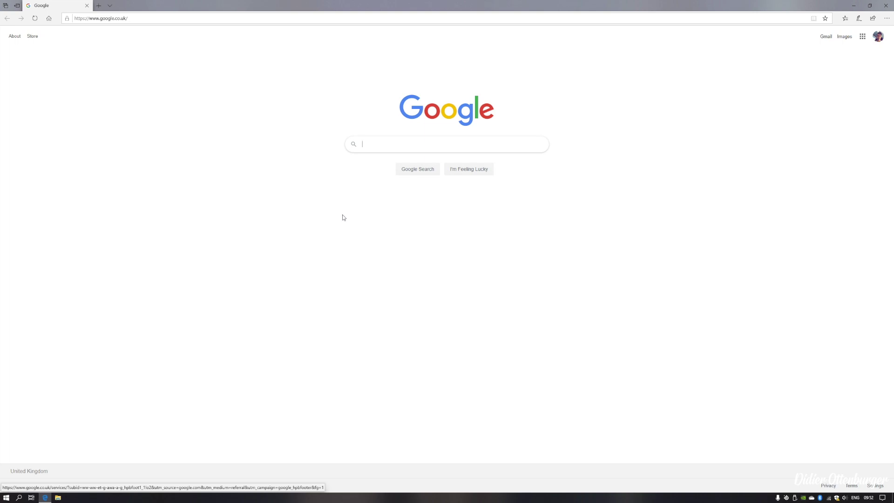
{"action": "type", "text": "windows 10"}
{"action": "key", "text": "Return"}
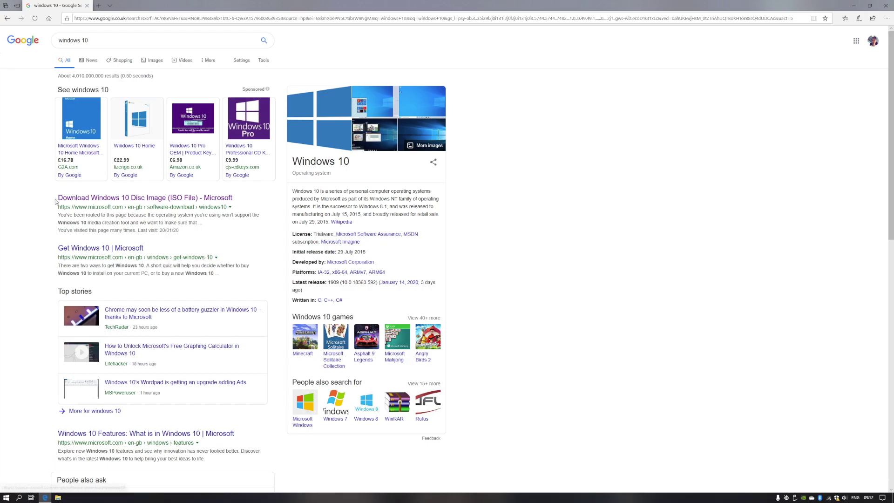
{"action": "left_click_drag", "start_coordinate": [55, 200], "coordinate": [242, 197]}
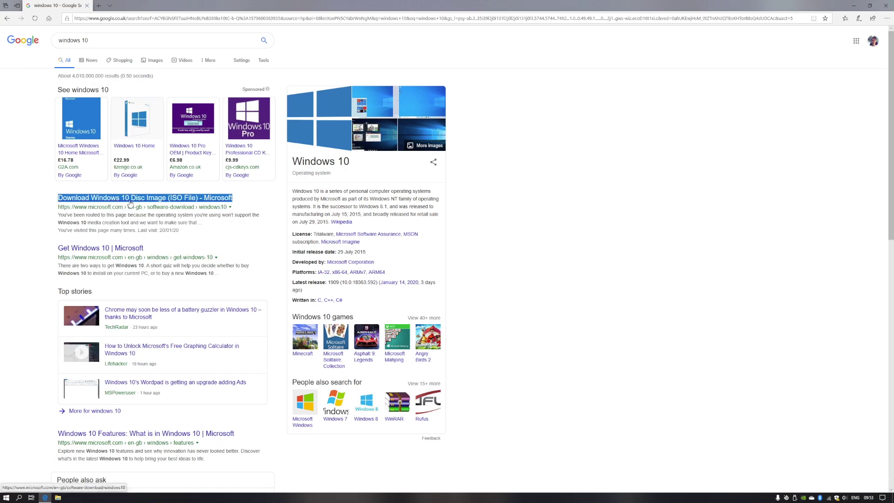
{"action": "left_click", "coordinate": [191, 200]}
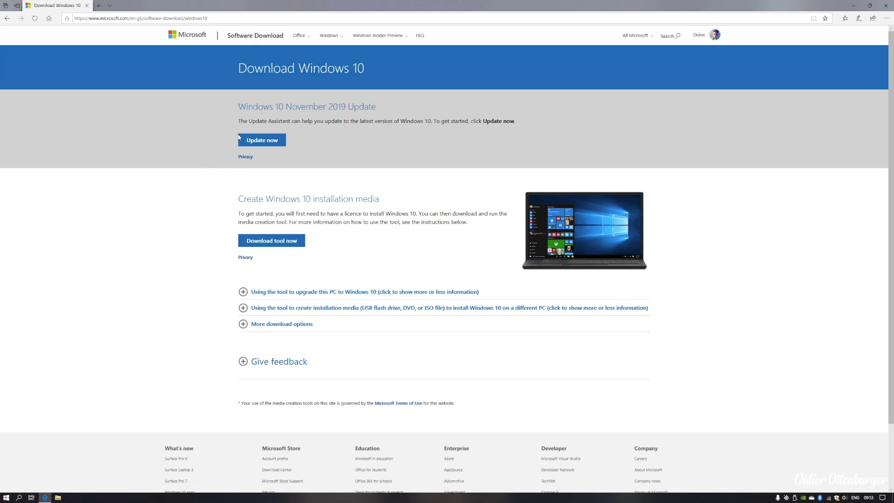
Download and save MediaCreationTool1909.exe using 'Download tool now' under Create Windows 10 installation media
{"action": "left_click_drag", "start_coordinate": [237, 106], "coordinate": [381, 100]}
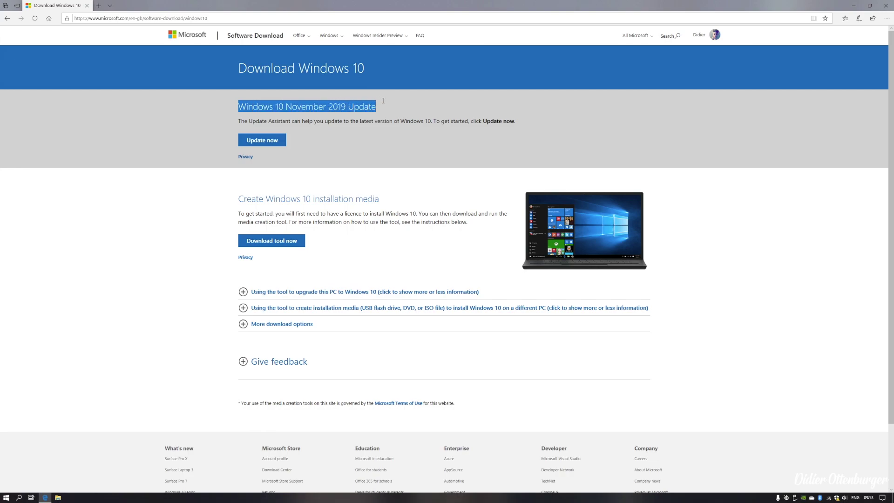
{"action": "left_click_drag", "start_coordinate": [382, 121], "coordinate": [461, 123]}
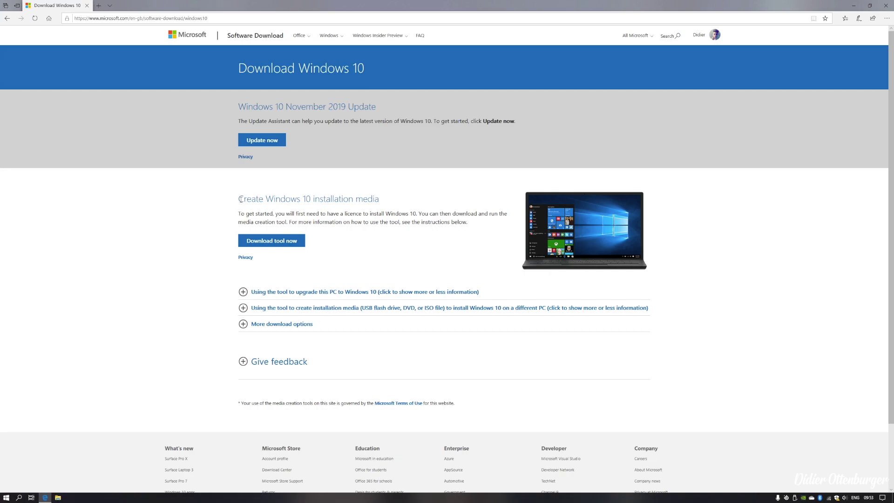
{"action": "left_click_drag", "start_coordinate": [239, 198], "coordinate": [317, 199]}
{"action": "left_click_drag", "start_coordinate": [239, 199], "coordinate": [378, 198]}
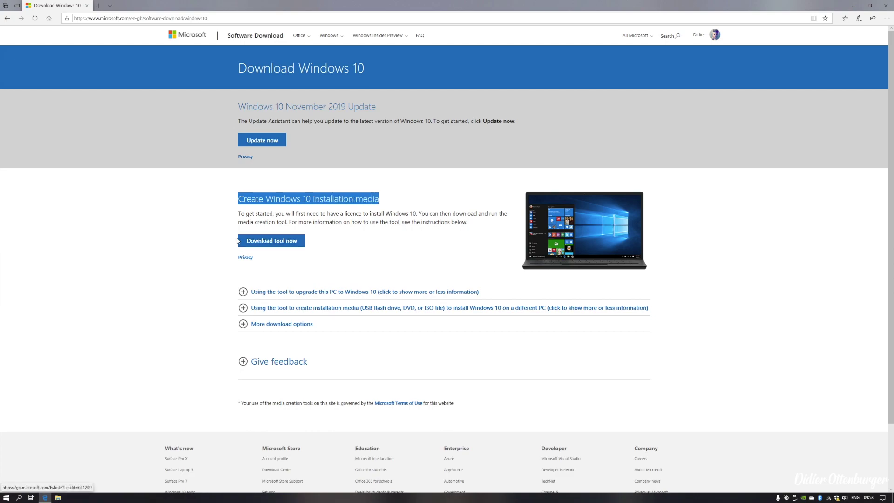
{"action": "left_click", "coordinate": [297, 242]}
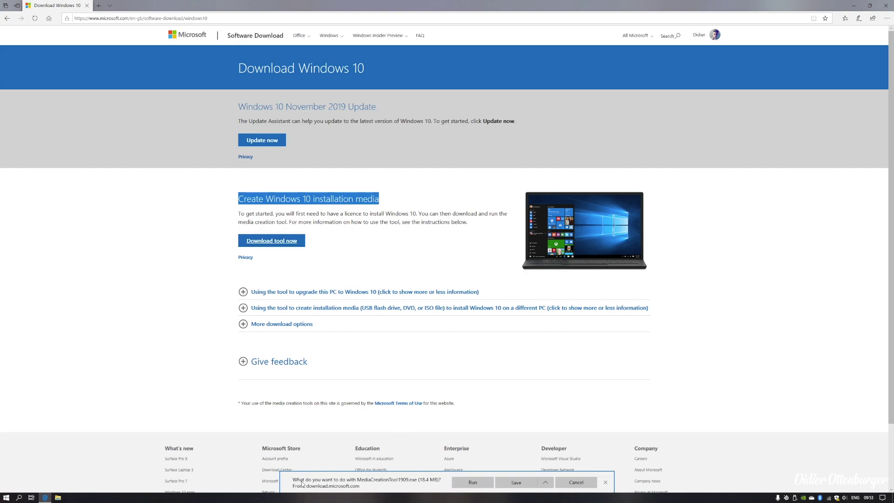
{"action": "left_click", "coordinate": [522, 485]}
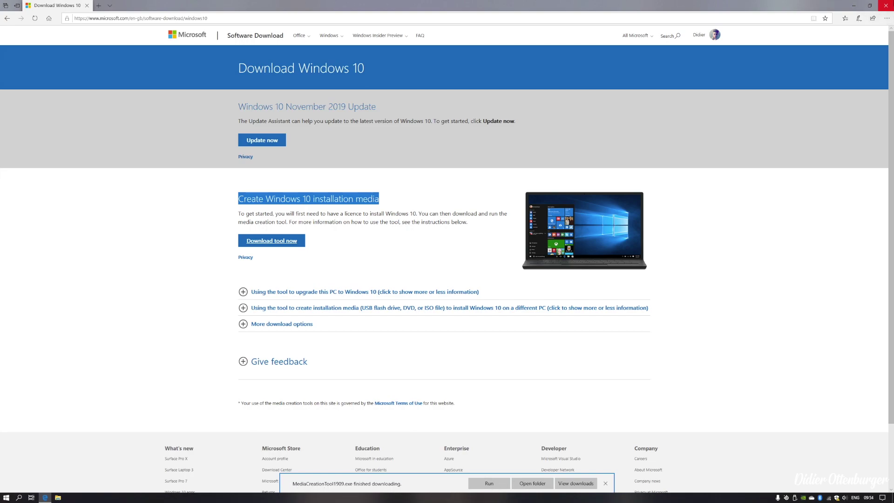
Close Edge and select MediaCreationTool1909 in File Explorer's Downloads folder
{"action": "left_click", "coordinate": [881, 4]}
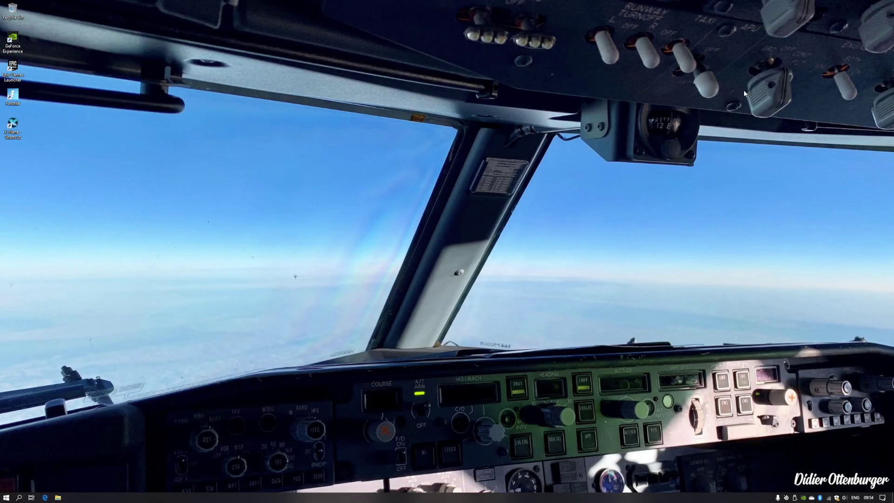
{"action": "left_click", "coordinate": [59, 498]}
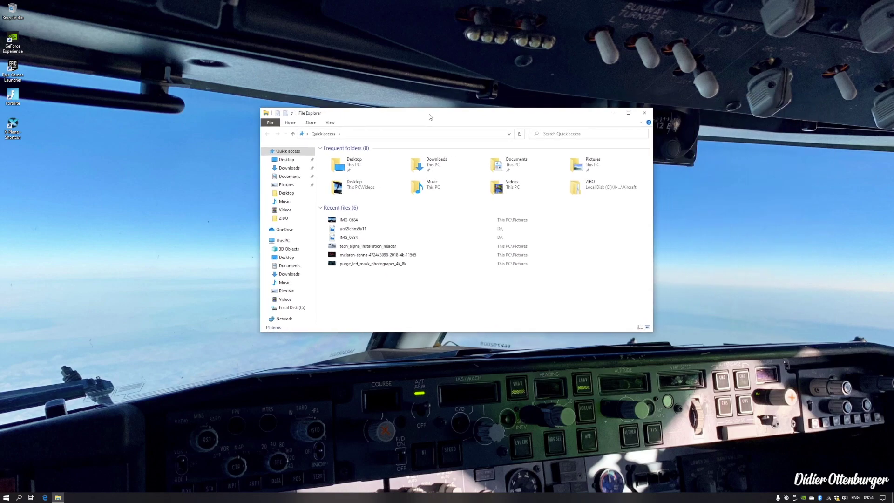
{"action": "left_click_drag", "start_coordinate": [605, 107], "coordinate": [422, 118]}
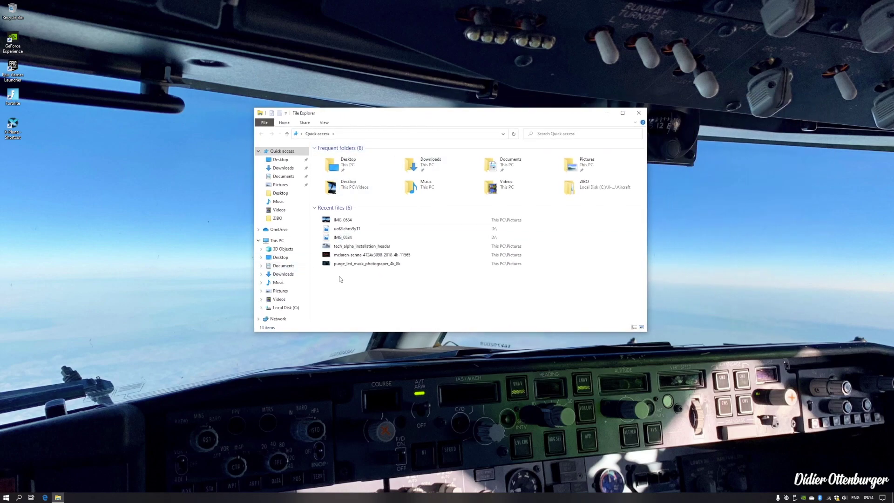
{"action": "left_click", "coordinate": [283, 274]}
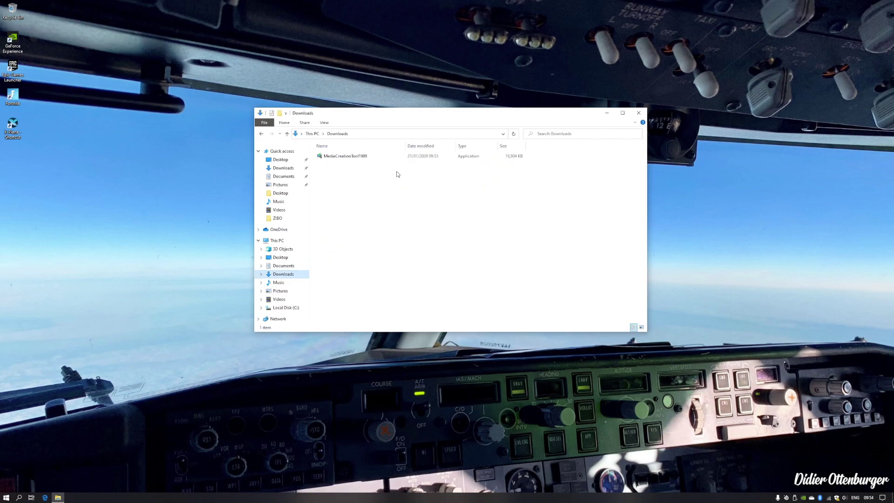
{"action": "left_click", "coordinate": [409, 160]}
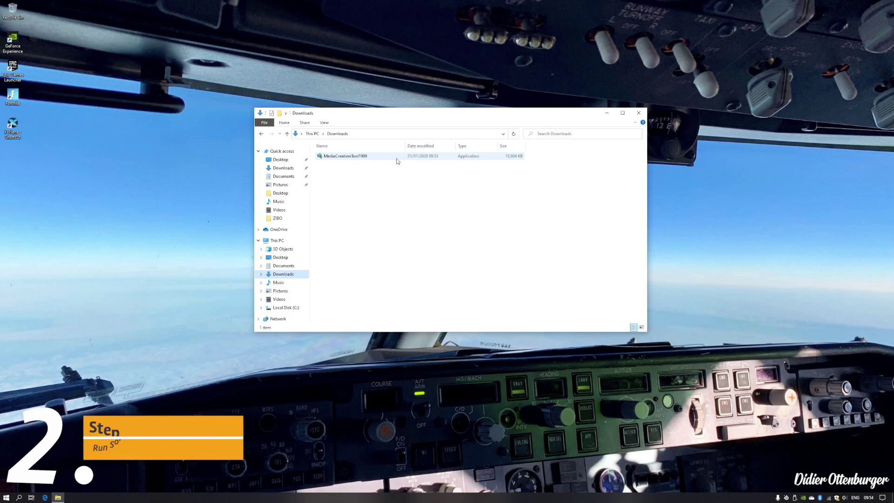
{"action": "left_click", "coordinate": [360, 158]}
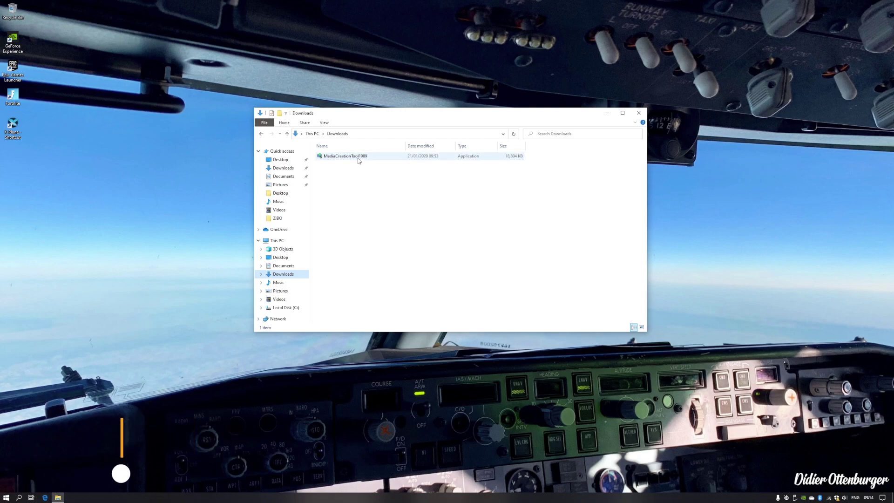
Run MediaCreationTool1909 as administrator, approve the UAC prompt, and accept the licence terms
{"action": "right_click", "coordinate": [383, 159]}
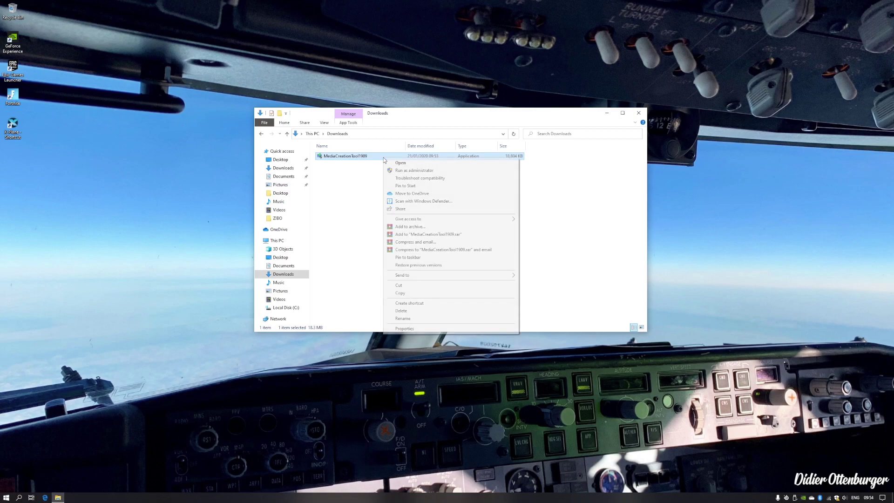
{"action": "left_click", "coordinate": [408, 175]}
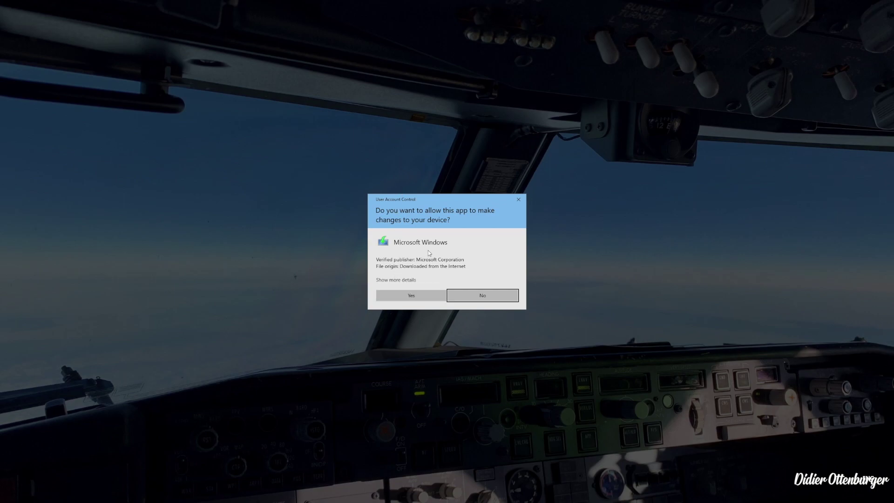
{"action": "left_click", "coordinate": [412, 296]}
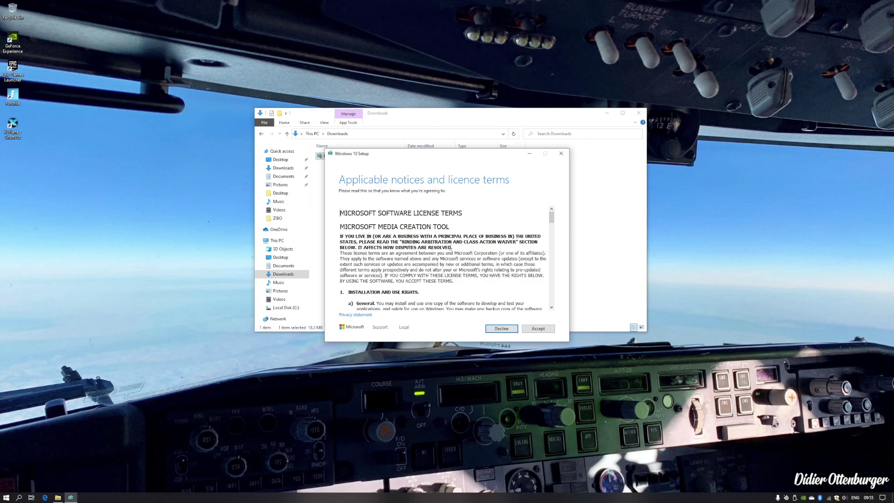
{"action": "scroll", "coordinate": [567, 256], "scroll_direction": "down", "scroll_amount": 5}
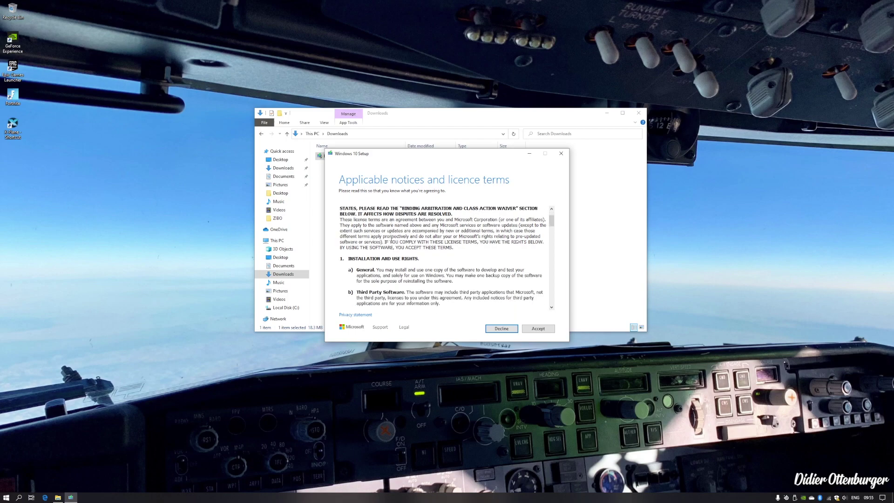
{"action": "scroll", "coordinate": [567, 255], "scroll_direction": "down", "scroll_amount": 5}
{"action": "scroll", "coordinate": [567, 255], "scroll_direction": "down", "scroll_amount": 5}
{"action": "scroll", "coordinate": [567, 256], "scroll_direction": "down", "scroll_amount": 5}
{"action": "scroll", "coordinate": [567, 255], "scroll_direction": "up", "scroll_amount": 10}
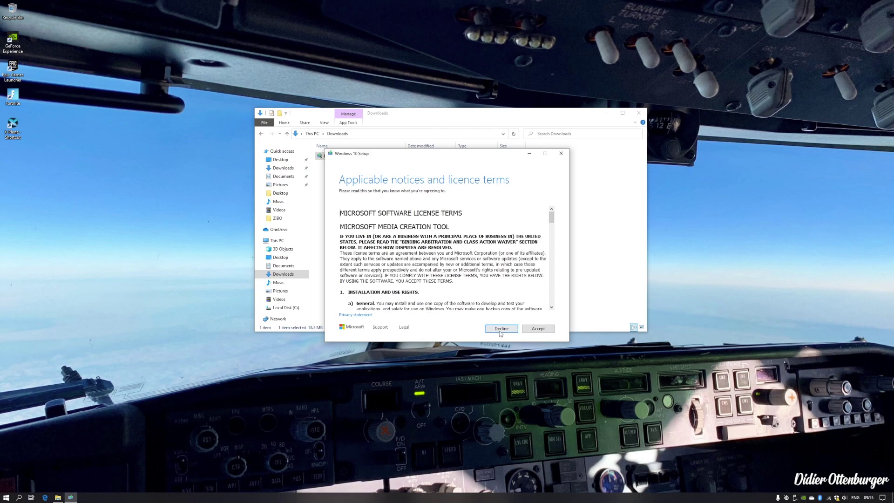
{"action": "left_click", "coordinate": [549, 330]}
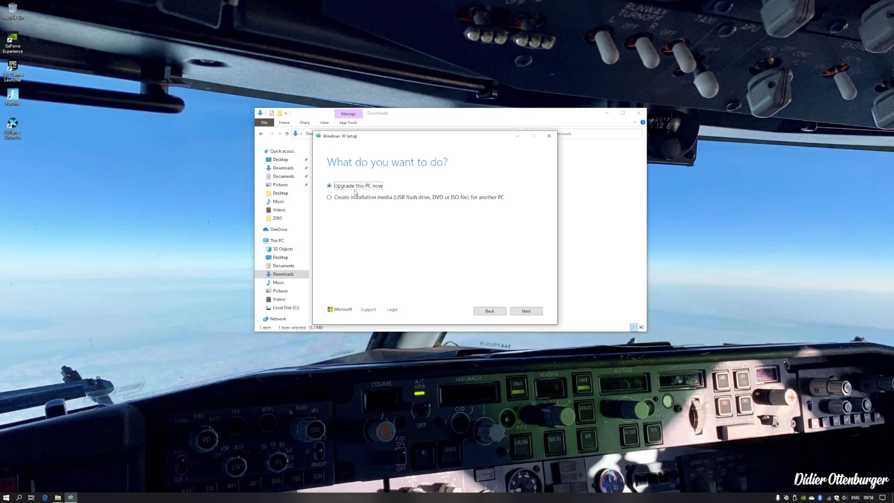
Choose 'Create installation media (USB flash drive, DVD or ISO file) for another PC'
{"action": "left_click", "coordinate": [329, 199]}
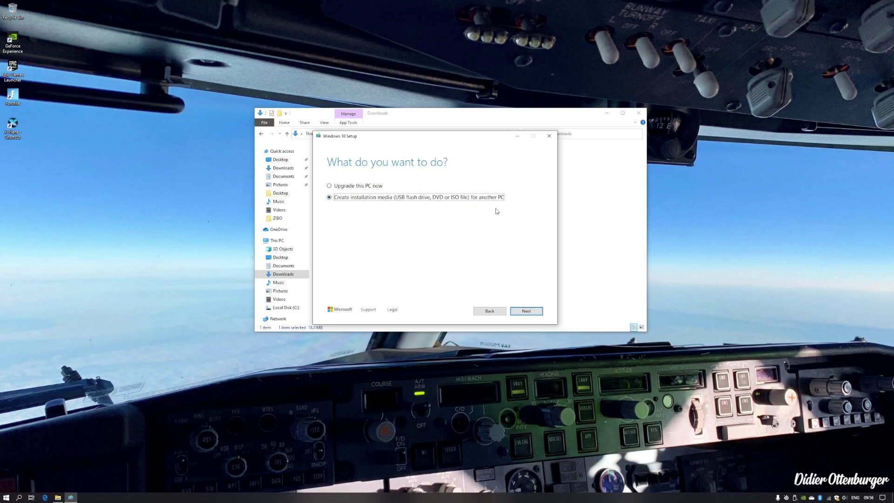
Turn off recommended options and keep English (United Kingdom) as the language
{"action": "left_click", "coordinate": [526, 312]}
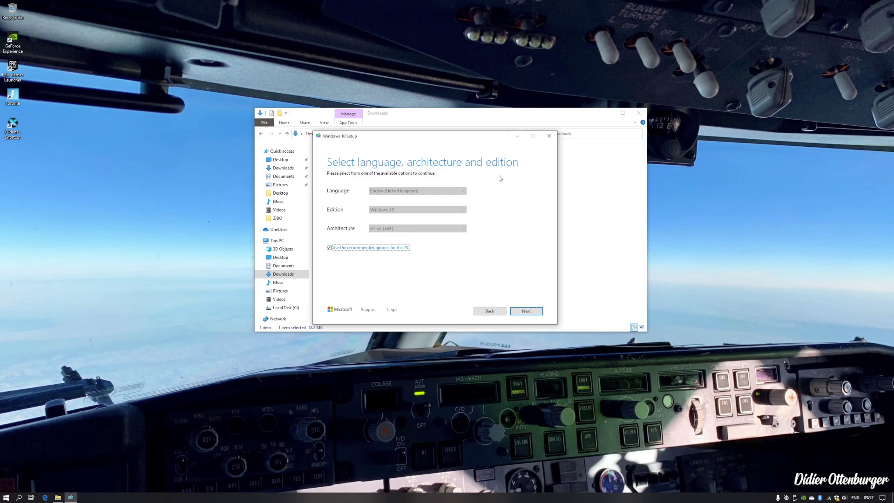
{"action": "left_click", "coordinate": [339, 247]}
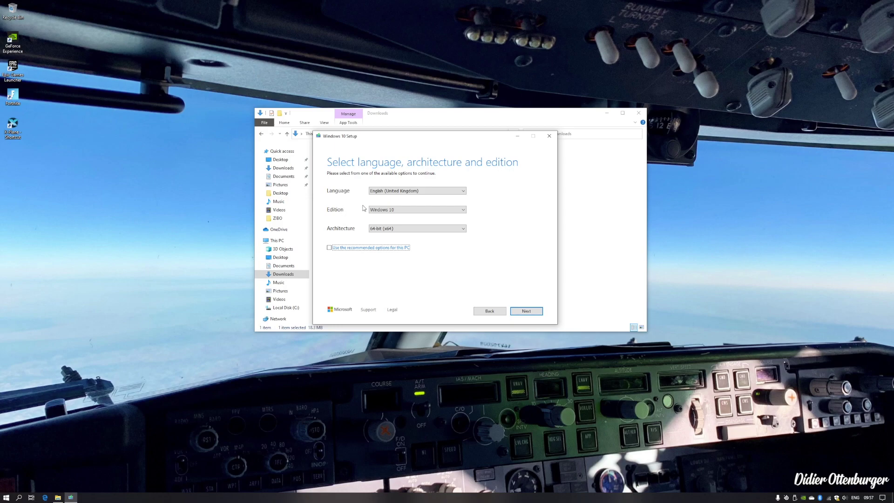
{"action": "left_click", "coordinate": [446, 192]}
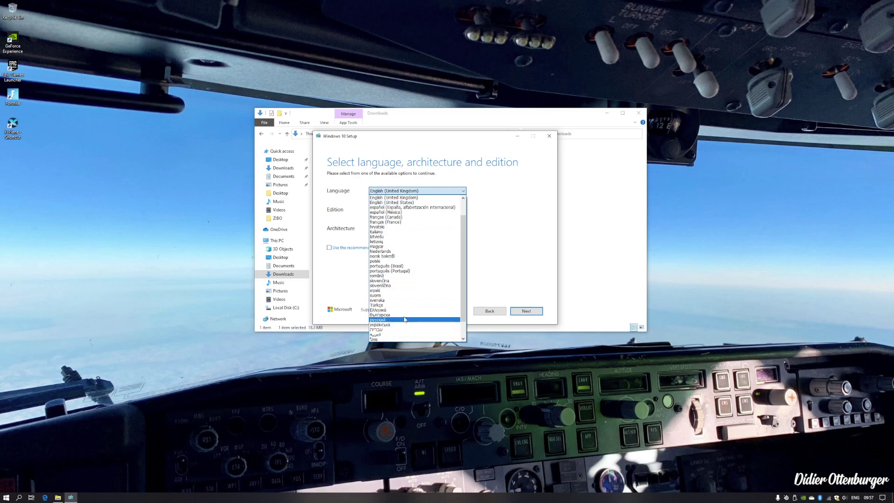
{"action": "left_click", "coordinate": [426, 199]}
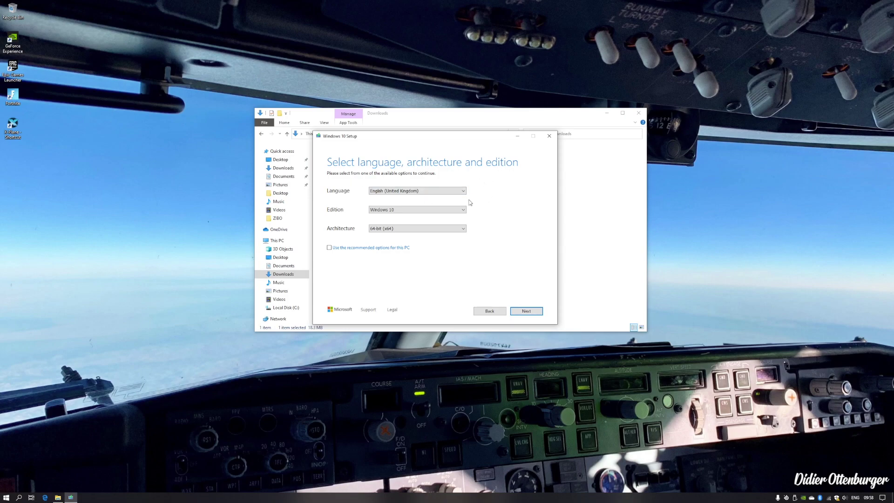
Keep Windows 10 as the edition and 64-bit (x64) as the architecture
{"action": "left_click", "coordinate": [399, 213]}
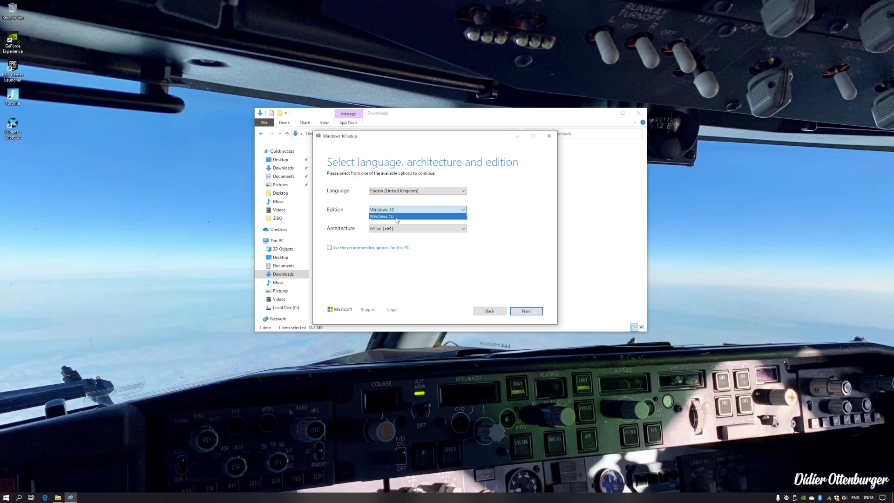
{"action": "left_click", "coordinate": [397, 219]}
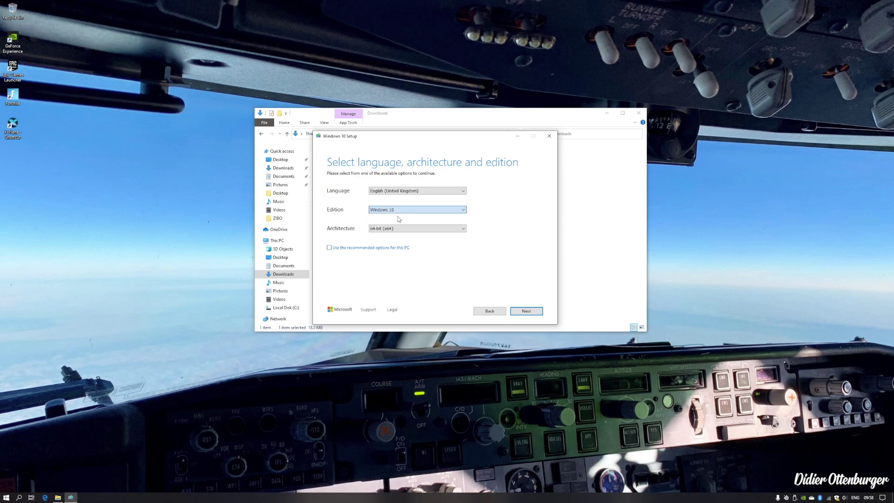
{"action": "left_click", "coordinate": [389, 229]}
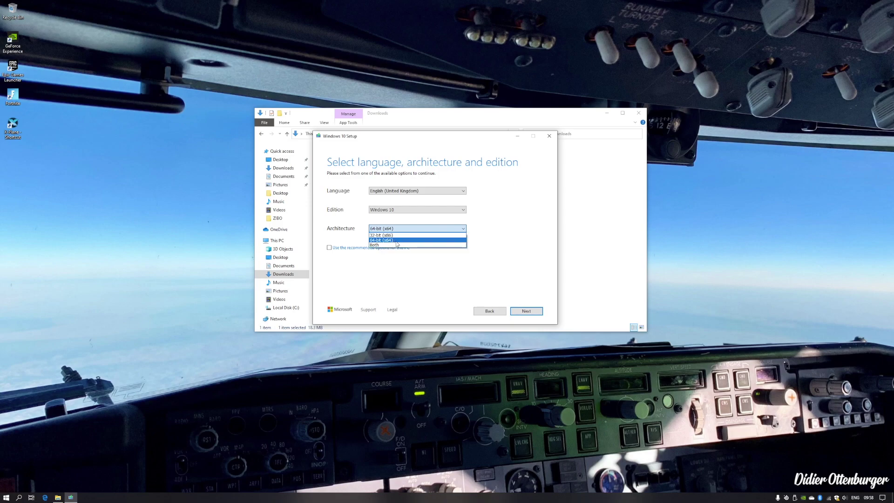
{"action": "left_click", "coordinate": [395, 240]}
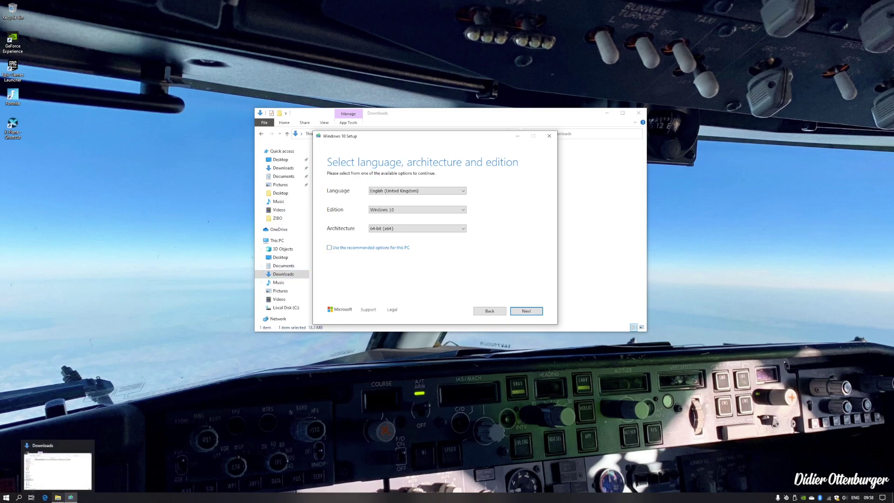
View This PC's Properties to confirm a 64-bit system, then close the System window
{"action": "left_click", "coordinate": [58, 497]}
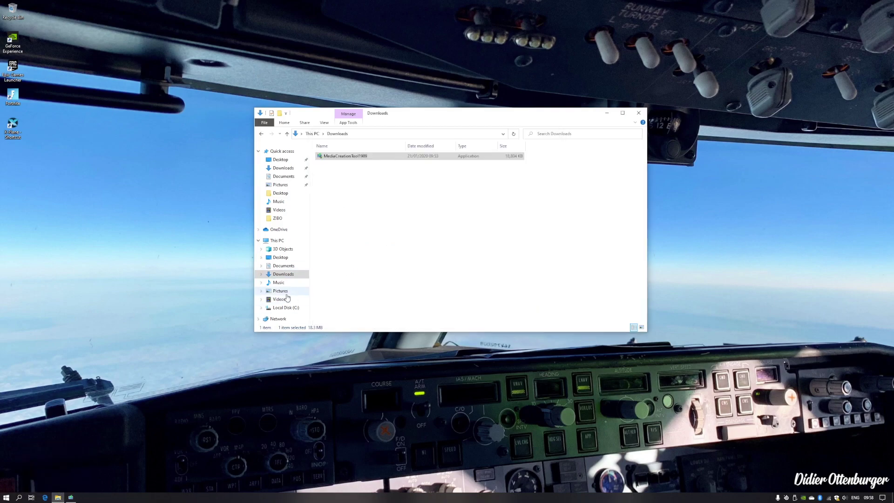
{"action": "mouse_move", "coordinate": [423, 112]}
{"action": "left_mouse_down"}
{"action": "mouse_move", "coordinate": [420, 136]}
{"action": "mouse_move", "coordinate": [413, 135]}
{"action": "left_mouse_up"}
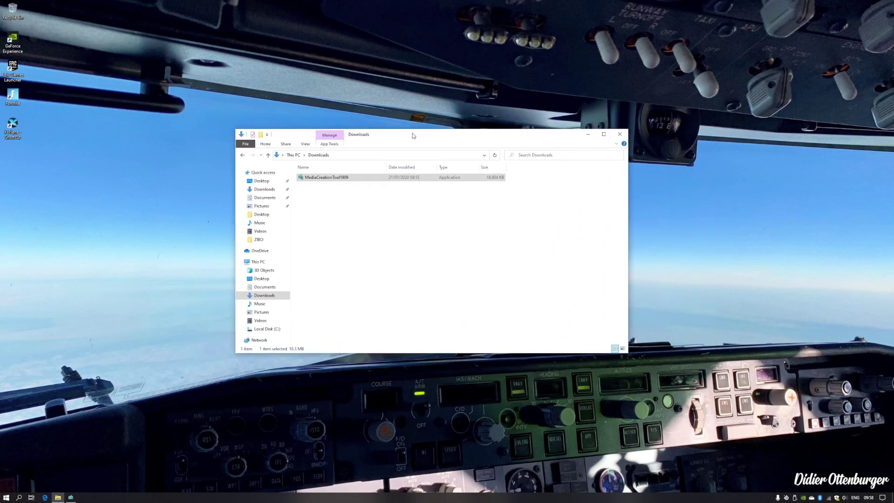
{"action": "left_click", "coordinate": [259, 261]}
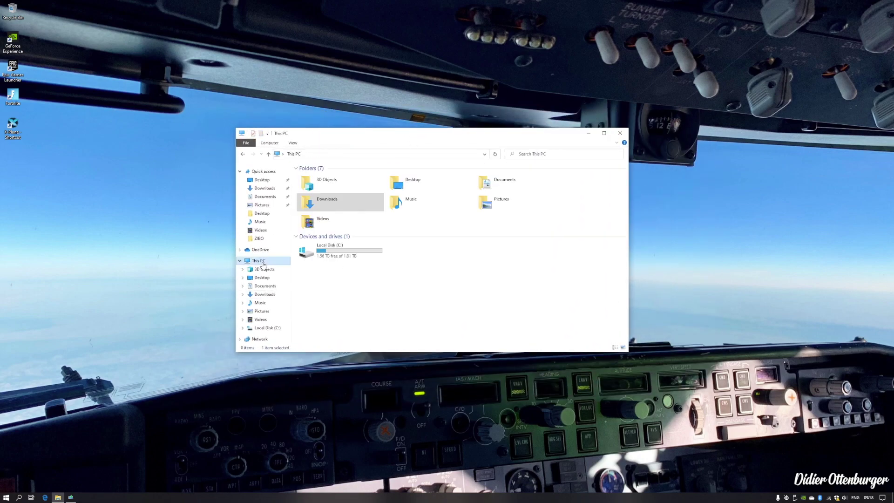
{"action": "right_click", "coordinate": [263, 265]}
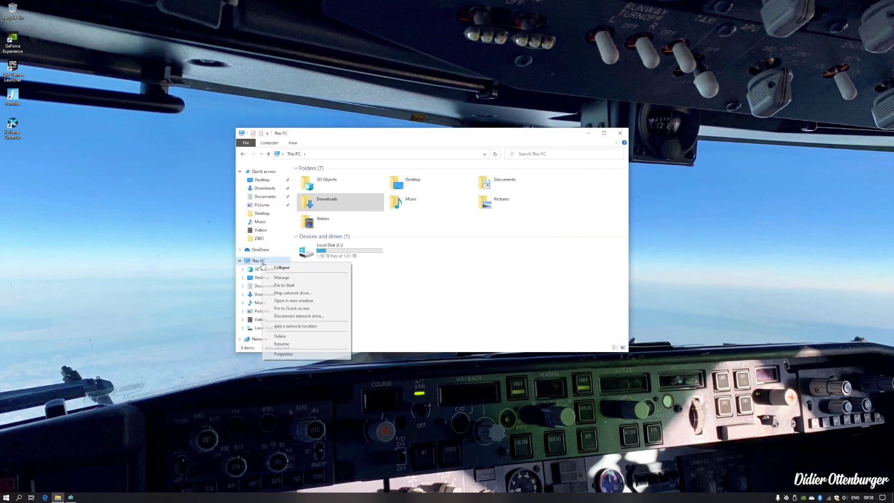
{"action": "left_click", "coordinate": [283, 354]}
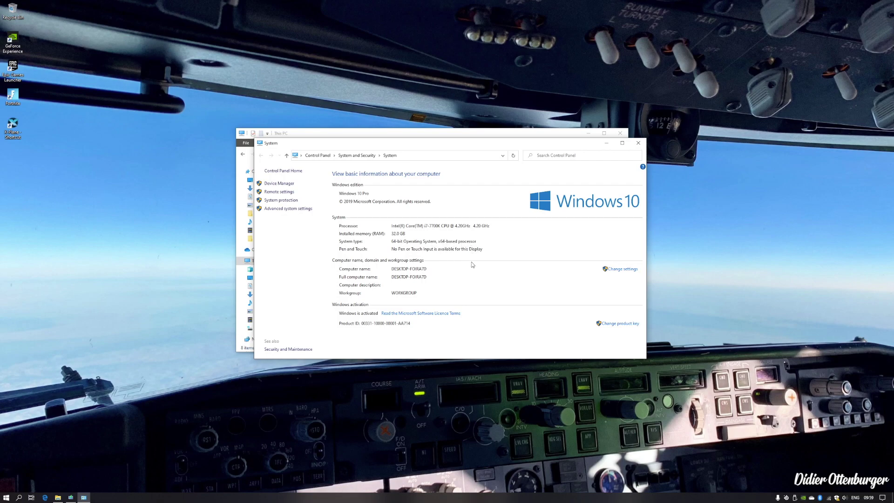
{"action": "left_click", "coordinate": [638, 143]}
{"action": "left_click_drag", "start_coordinate": [546, 137], "coordinate": [552, 137]}
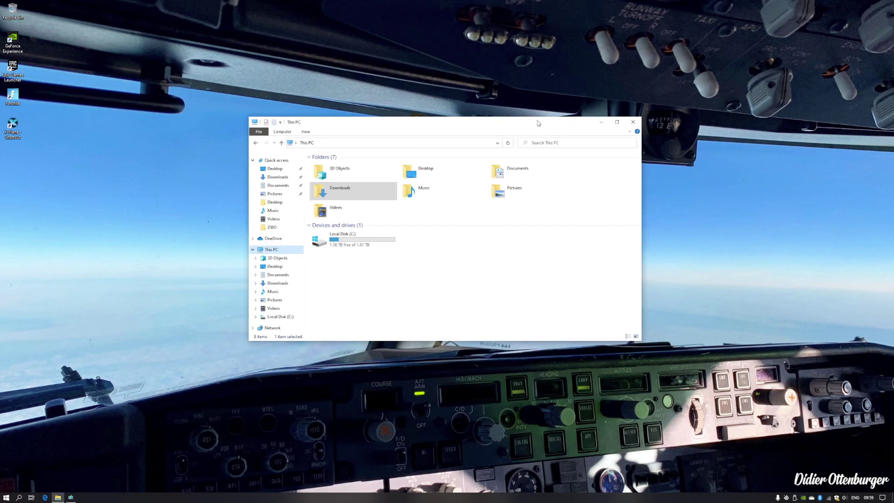
Close File Explorer and re-select 64-bit (x64) in setup's Architecture list
{"action": "left_click", "coordinate": [626, 133]}
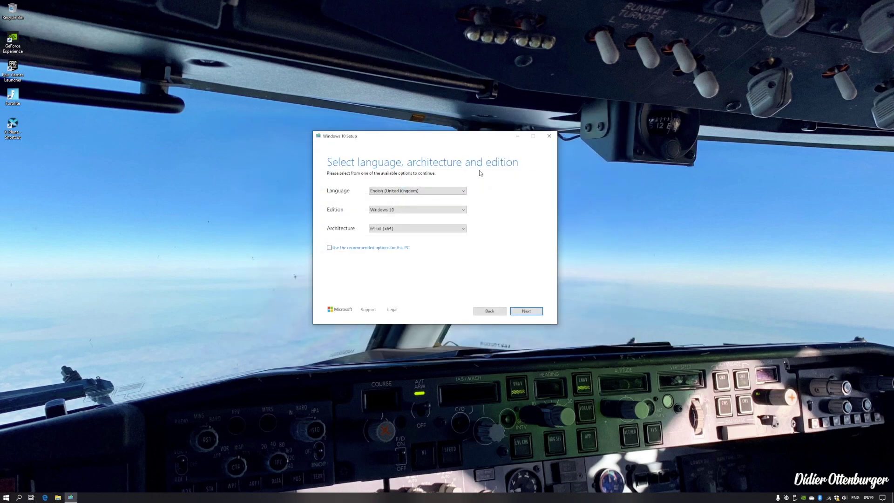
{"action": "left_click", "coordinate": [398, 231]}
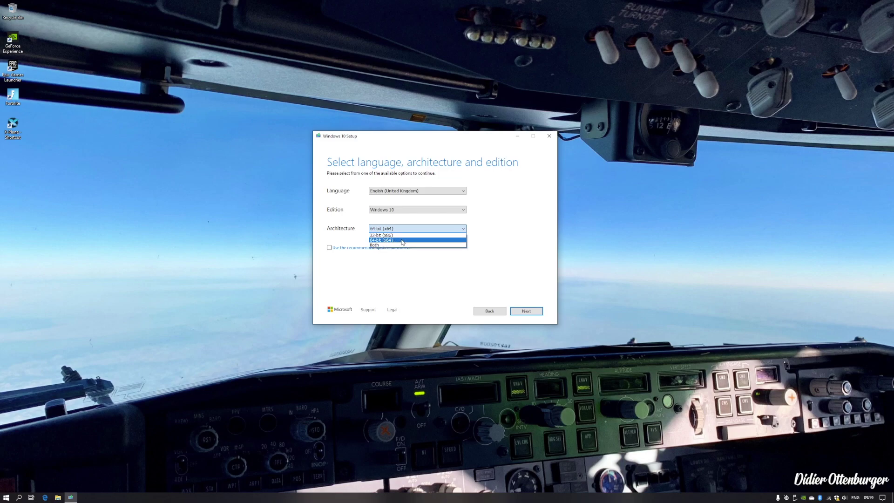
{"action": "left_click", "coordinate": [403, 242]}
Advance setup to the 'Choose which media to use' page
{"action": "left_click", "coordinate": [527, 312]}
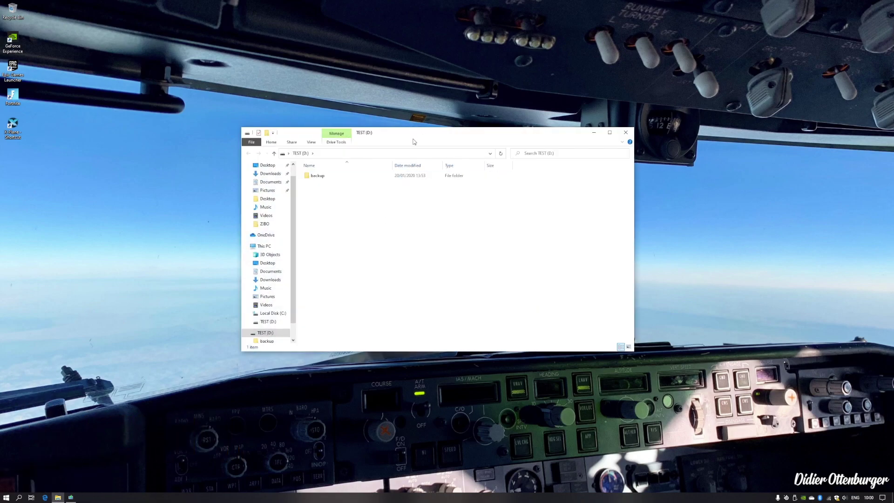
Open drive TEST (D:) from This PC, then return to This PC showing 14.8 GB free
{"action": "mouse_move", "coordinate": [413, 141]}
{"action": "left_mouse_down"}
{"action": "mouse_move", "coordinate": [464, 171]}
{"action": "mouse_move", "coordinate": [415, 141]}
{"action": "left_mouse_up"}
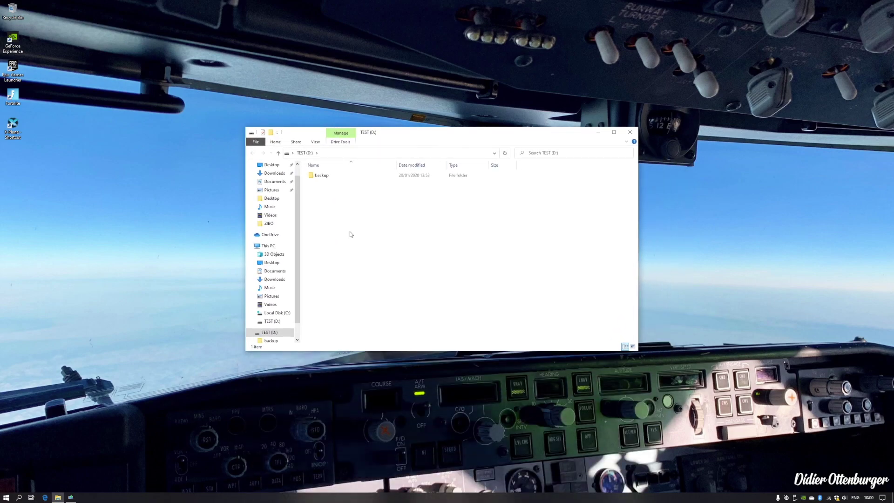
{"action": "mouse_move", "coordinate": [264, 246]}
{"action": "left_click", "coordinate": [269, 246]}
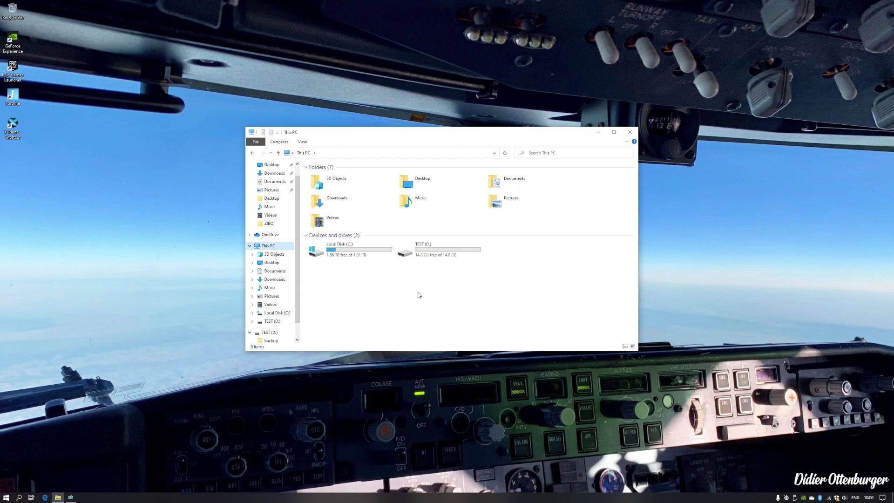
{"action": "double_click", "coordinate": [424, 253]}
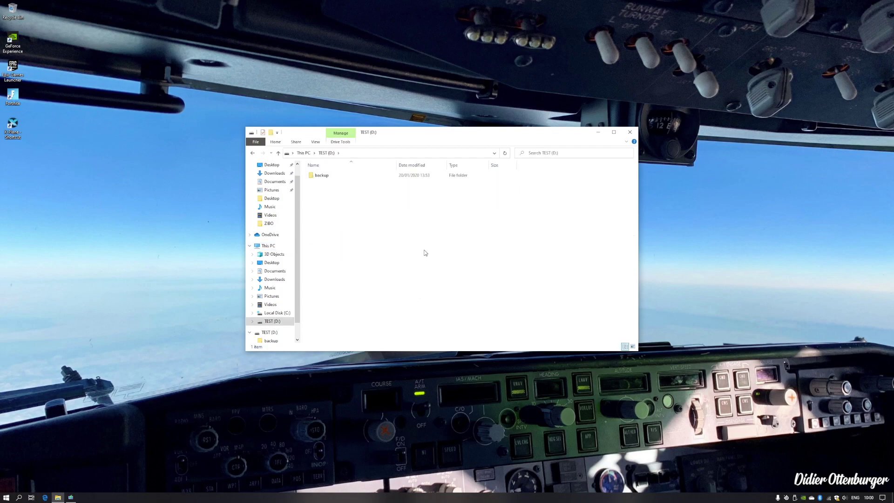
{"action": "mouse_move", "coordinate": [404, 134]}
{"action": "left_mouse_down"}
{"action": "mouse_move", "coordinate": [397, 127]}
{"action": "mouse_move", "coordinate": [409, 127]}
{"action": "left_mouse_up"}
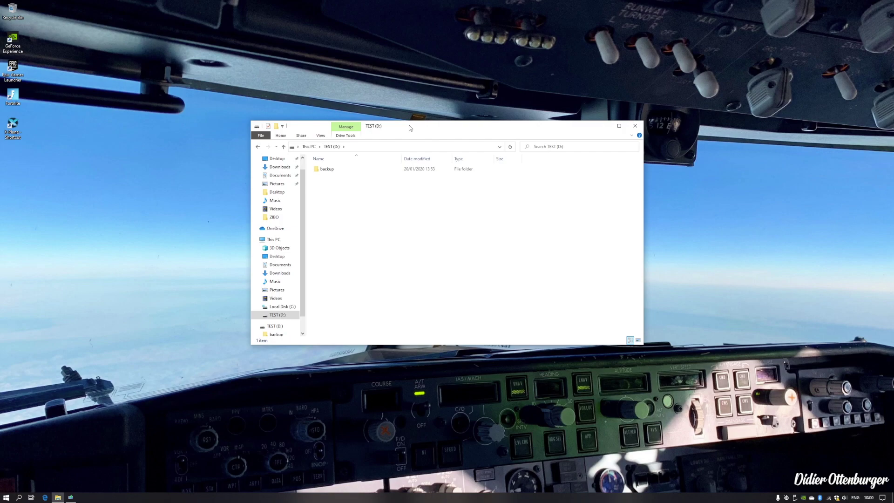
{"action": "left_click_drag", "start_coordinate": [409, 128], "coordinate": [393, 121]}
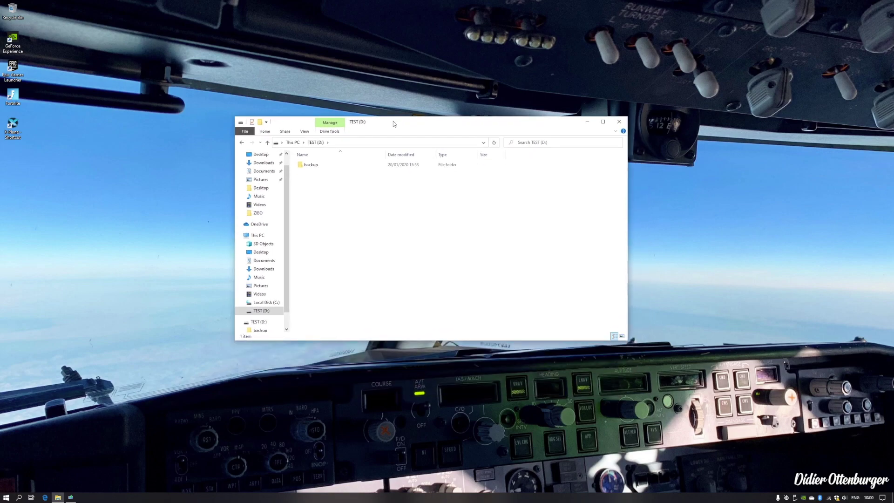
{"action": "left_click", "coordinate": [242, 143]}
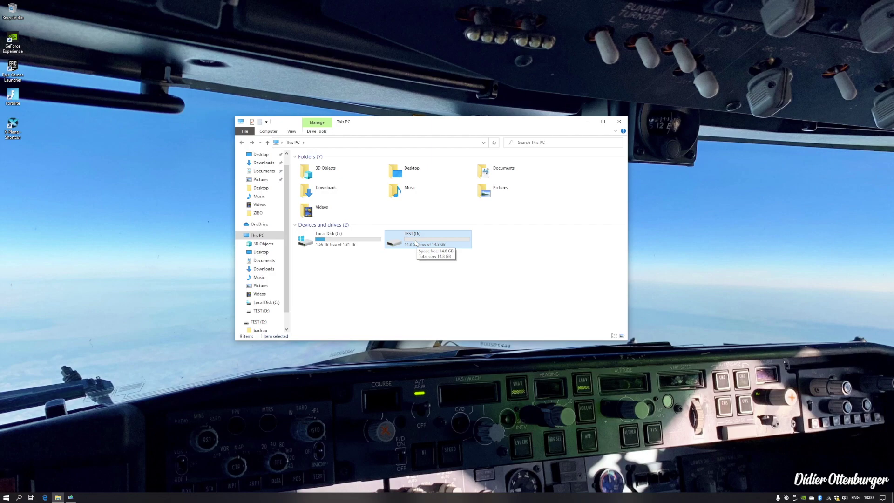
Open the Format dialog for TEST (D:) and clear its 'TEST' volume label
{"action": "right_click", "coordinate": [415, 244]}
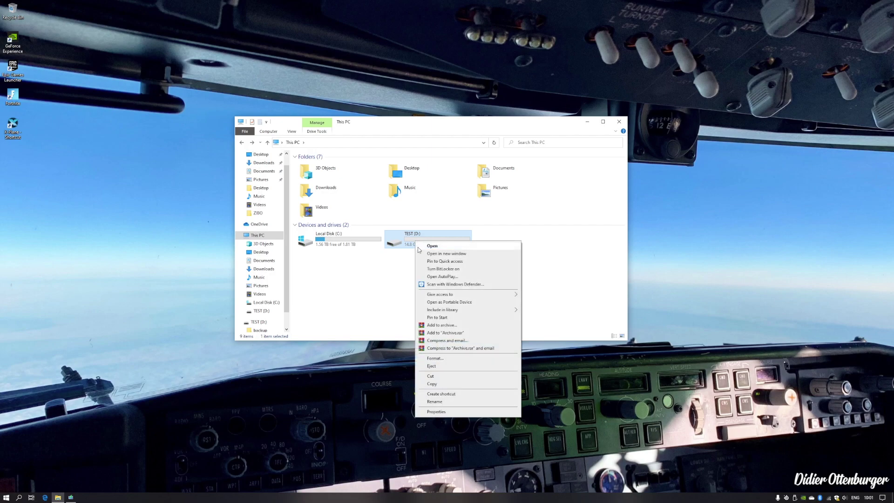
{"action": "left_click", "coordinate": [444, 358]}
{"action": "mouse_move", "coordinate": [324, 200]}
{"action": "left_mouse_down"}
{"action": "mouse_move", "coordinate": [354, 178]}
{"action": "mouse_move", "coordinate": [347, 172]}
{"action": "left_mouse_up"}
{"action": "double_click", "coordinate": [305, 260]}
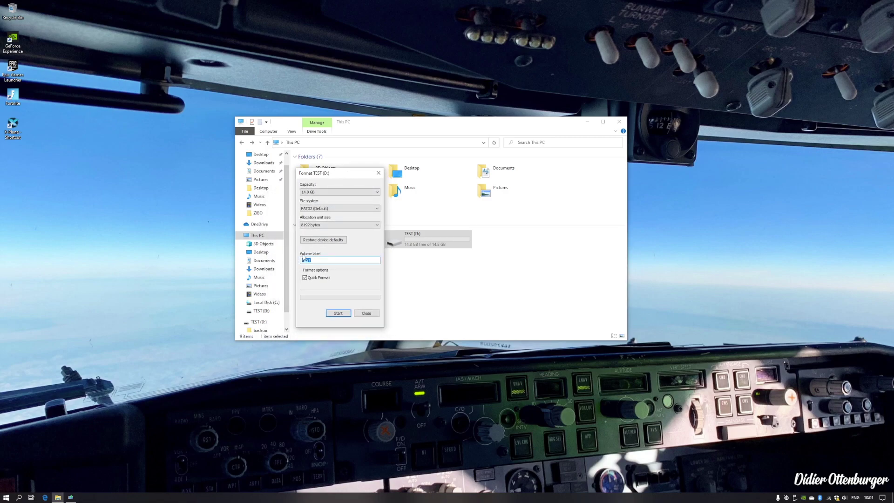
{"action": "key", "text": "BackSpace"}
Quick-format the drive as FAT32 with device defaults, accepting the data-erase warning
{"action": "left_click", "coordinate": [321, 242]}
{"action": "left_click", "coordinate": [338, 313]}
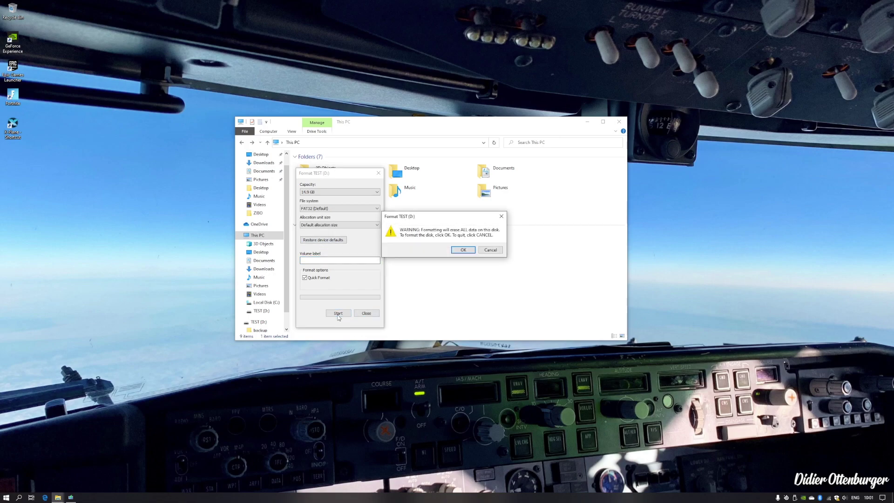
{"action": "left_click", "coordinate": [464, 251]}
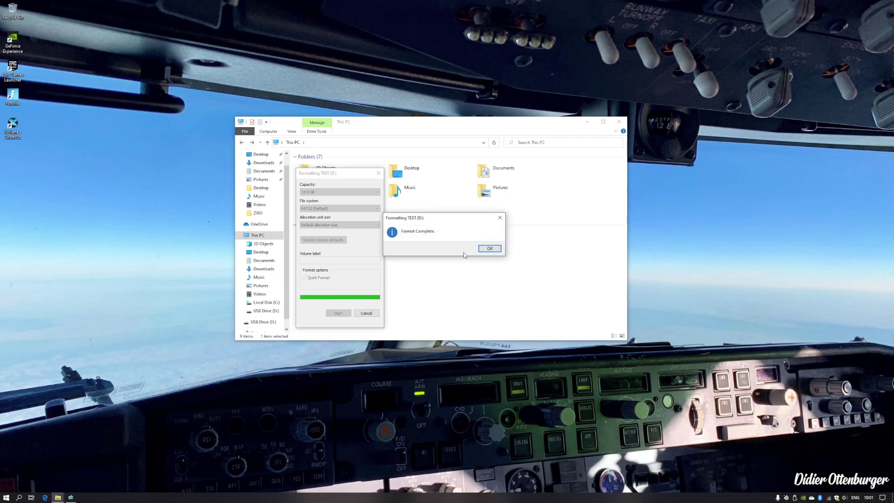
{"action": "left_click", "coordinate": [491, 250]}
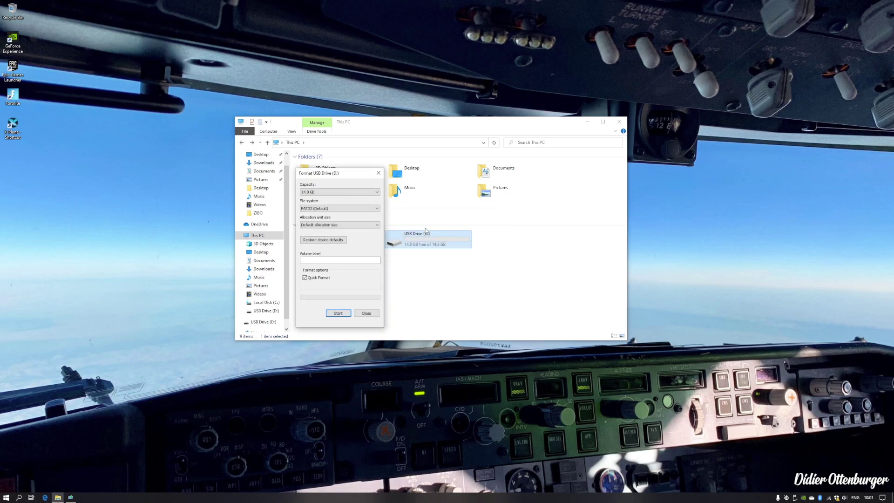
{"action": "left_click", "coordinate": [379, 172]}
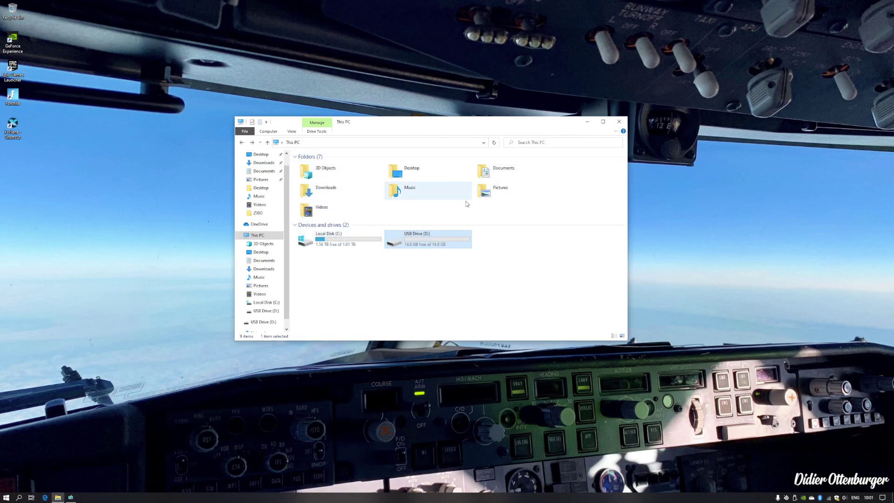
Close File Explorer and continue setup with 'USB flash drive' as the media type
{"action": "left_click", "coordinate": [621, 122]}
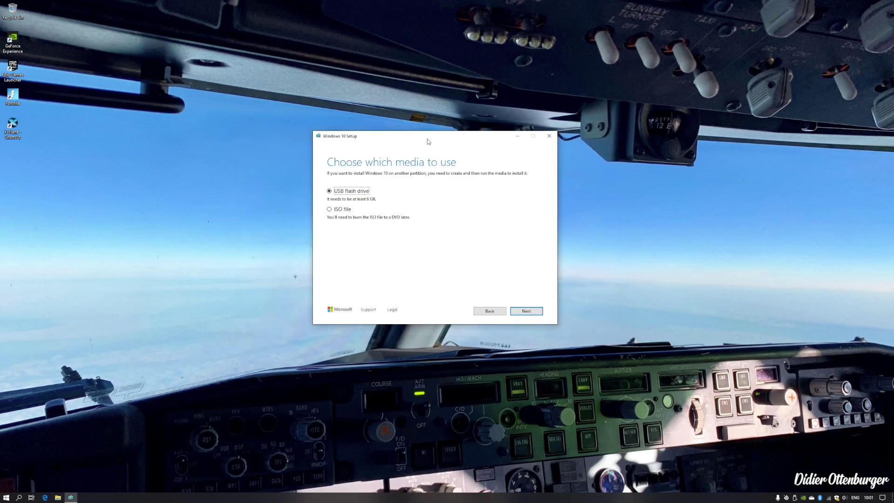
{"action": "left_click_drag", "start_coordinate": [428, 134], "coordinate": [410, 130]}
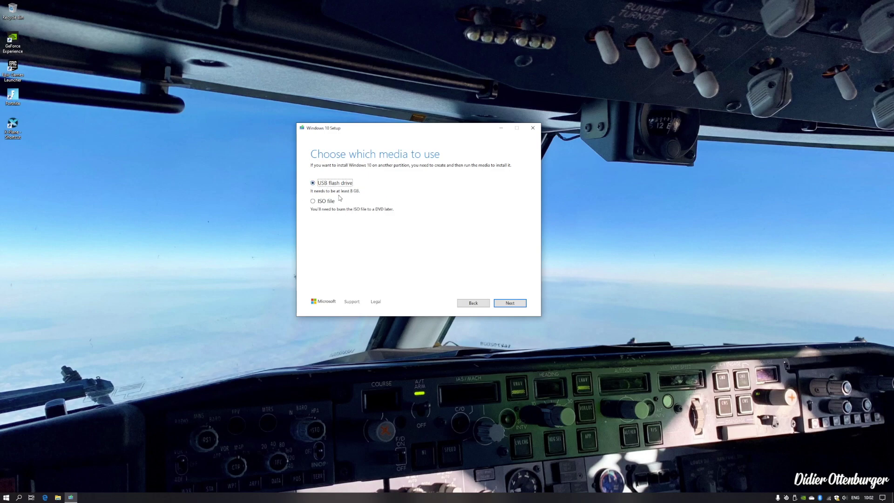
{"action": "left_click", "coordinate": [524, 303]}
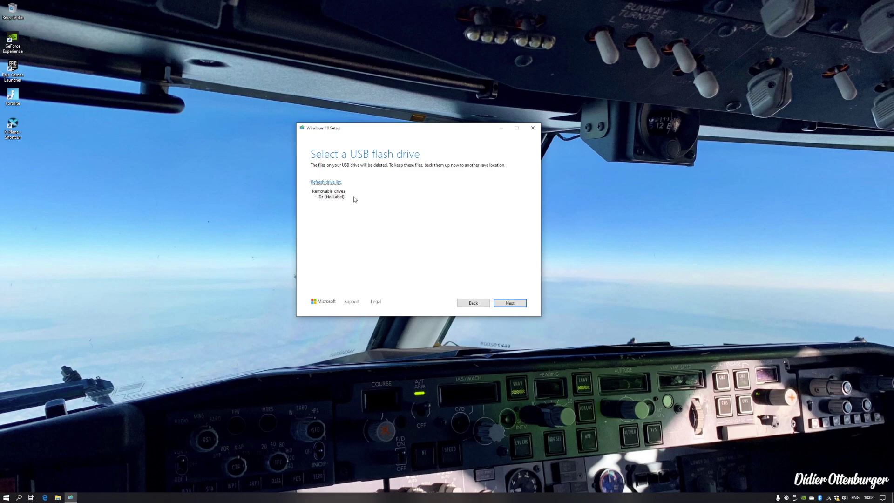
Check that USB Drive (D:) appears under This PC, then pick D: (No Label) as the target
{"action": "left_click", "coordinate": [58, 497]}
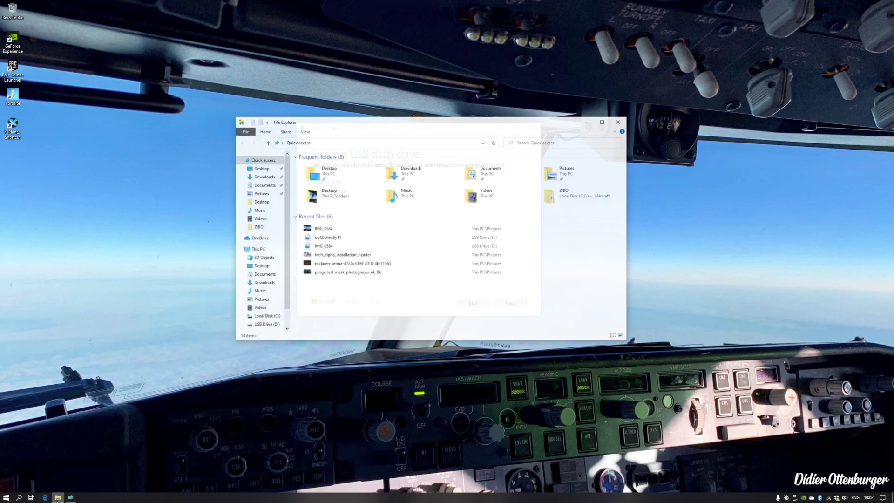
{"action": "left_click", "coordinate": [255, 249]}
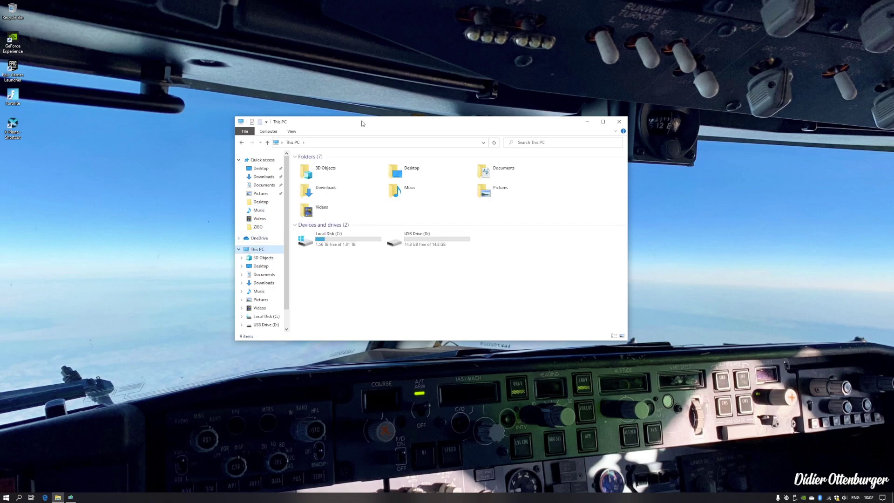
{"action": "mouse_move", "coordinate": [361, 125]}
{"action": "left_mouse_down"}
{"action": "mouse_move", "coordinate": [323, 266]}
{"action": "mouse_move", "coordinate": [521, 122]}
{"action": "left_mouse_up"}
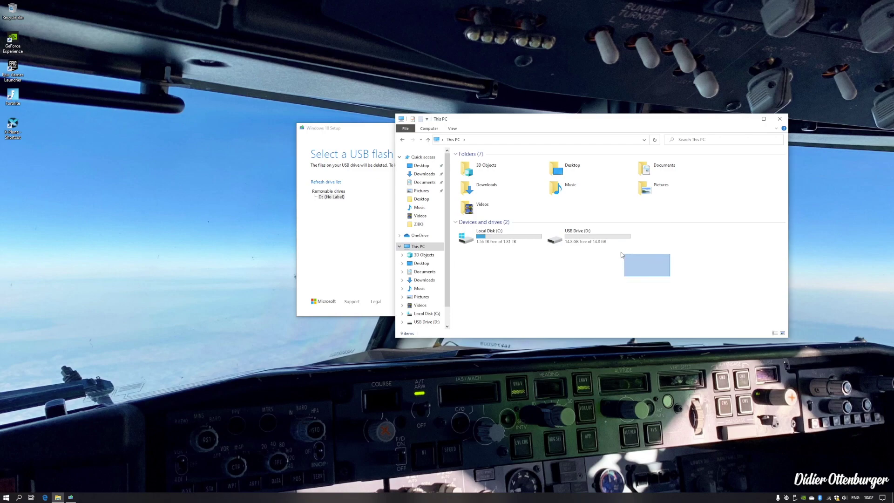
{"action": "left_click_drag", "start_coordinate": [672, 279], "coordinate": [545, 207]}
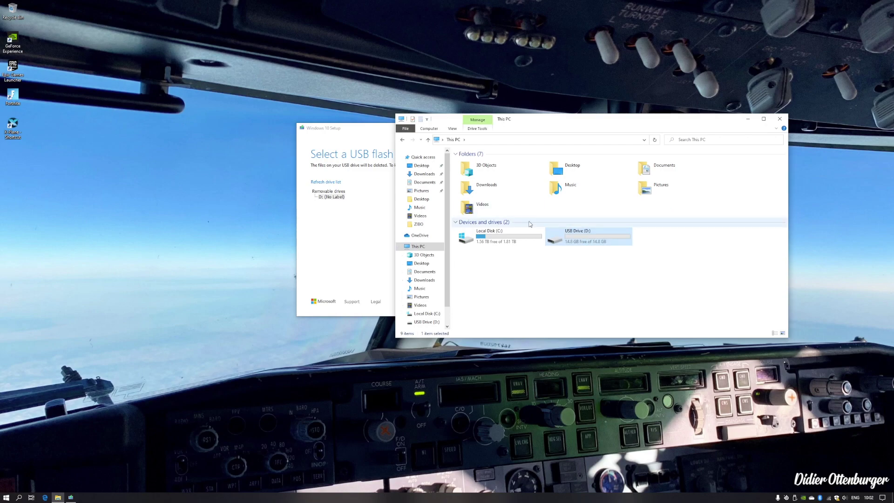
{"action": "left_click", "coordinate": [778, 117]}
{"action": "left_click", "coordinate": [335, 197]}
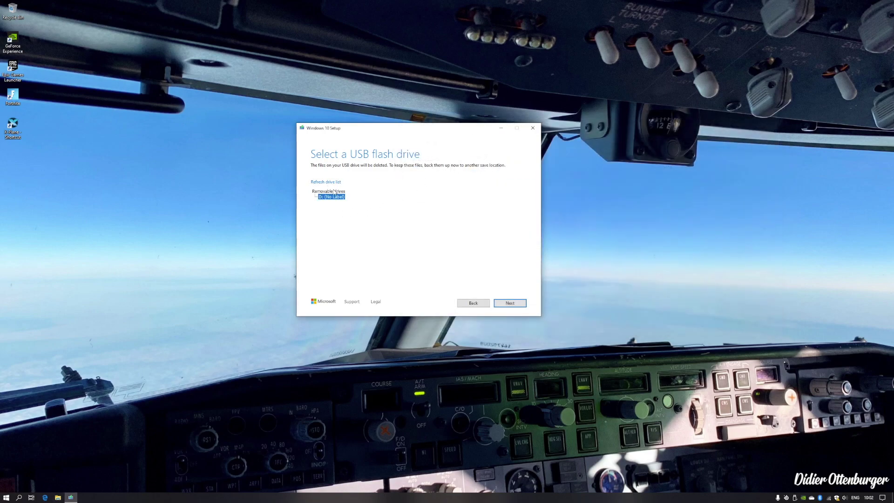
Start downloading Windows 10 and writing the installation media to drive D:
{"action": "left_click", "coordinate": [507, 305]}
{"action": "left_click", "coordinate": [507, 306]}
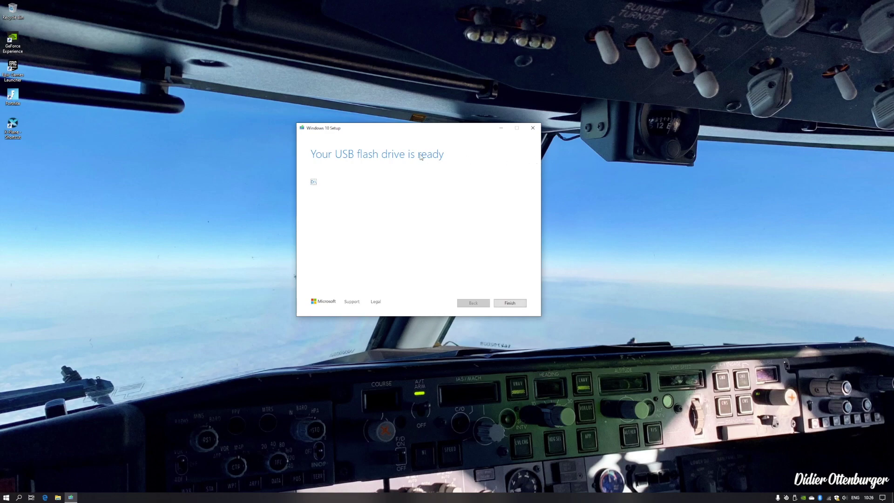
{"action": "mouse_move", "coordinate": [403, 127]}
{"action": "left_mouse_down"}
{"action": "mouse_move", "coordinate": [395, 120]}
{"action": "mouse_move", "coordinate": [416, 118]}
{"action": "left_mouse_up"}
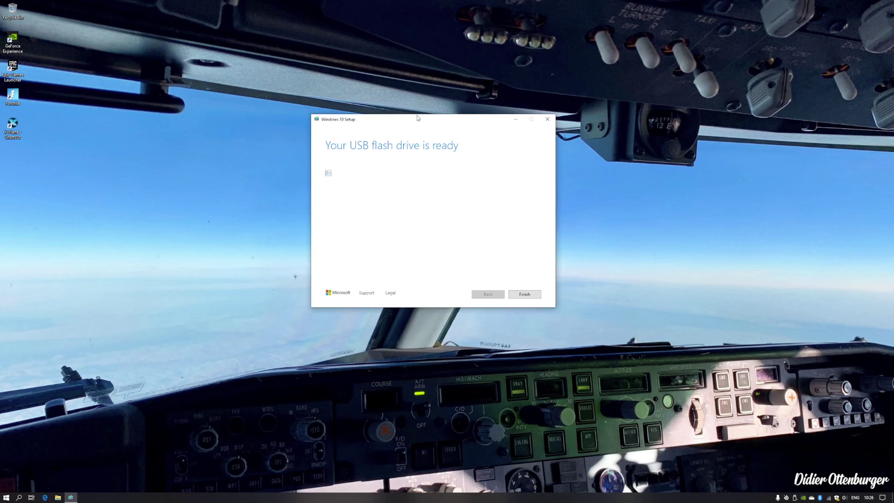
Finish setup and browse ESD-USB (D:) to see boot, efi, sources, support and setup
{"action": "left_click", "coordinate": [531, 296]}
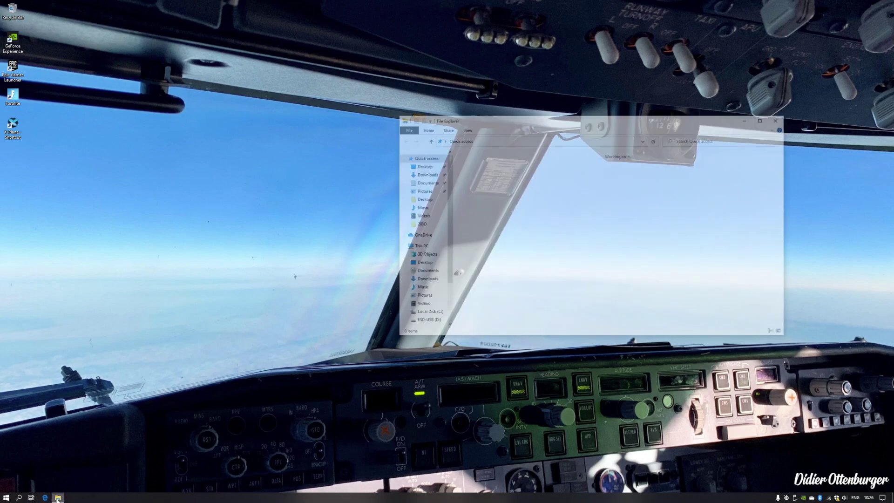
{"action": "left_click_drag", "start_coordinate": [557, 121], "coordinate": [399, 119]}
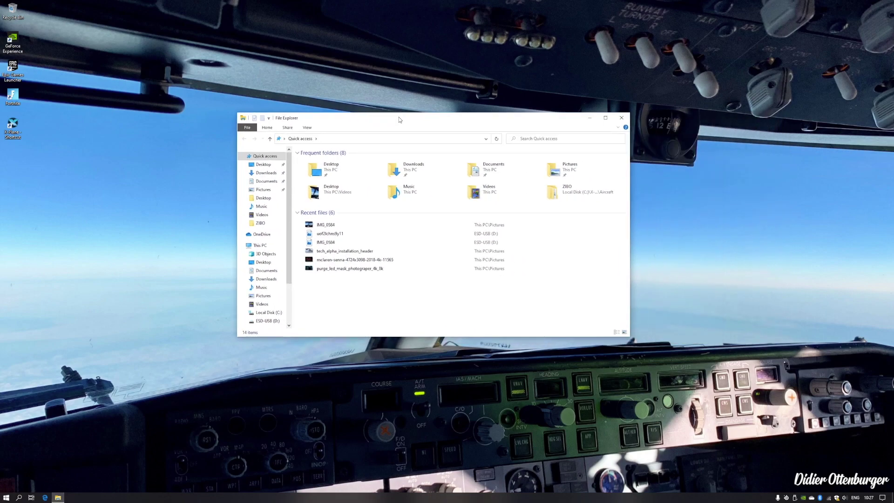
{"action": "left_click", "coordinate": [261, 245]}
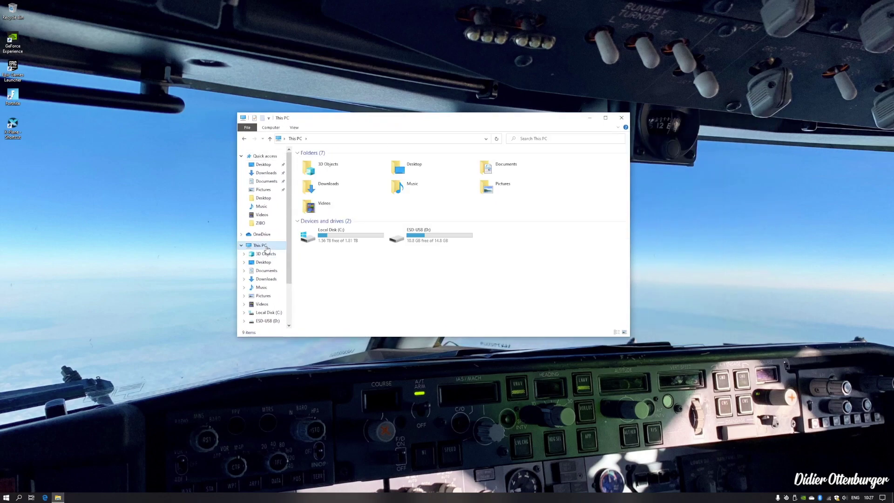
{"action": "double_click", "coordinate": [430, 240]}
{"action": "mouse_move", "coordinate": [401, 256]}
{"action": "left_mouse_down"}
{"action": "mouse_move", "coordinate": [305, 152]}
{"action": "mouse_move", "coordinate": [335, 238]}
{"action": "left_mouse_up"}
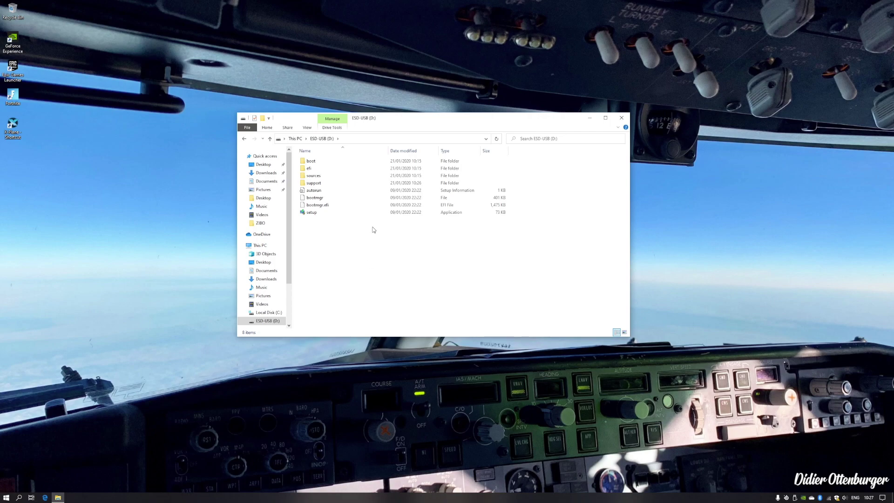
{"action": "left_click_drag", "start_coordinate": [413, 121], "coordinate": [409, 124]}
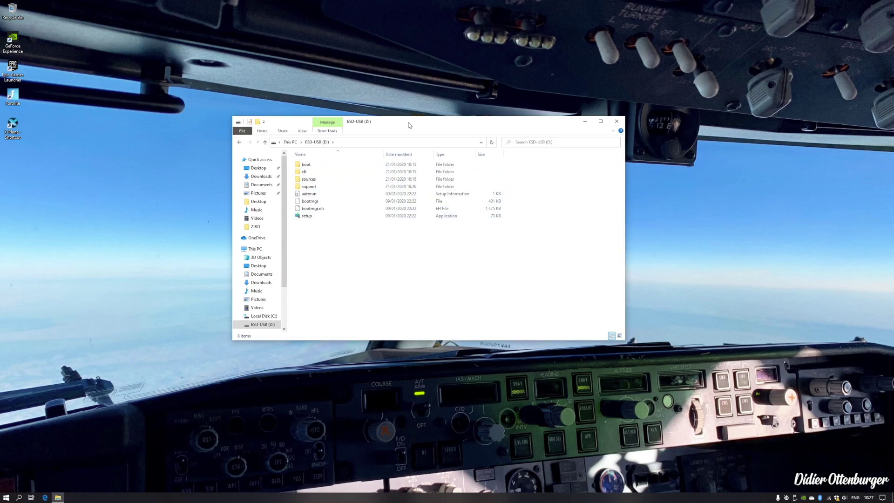